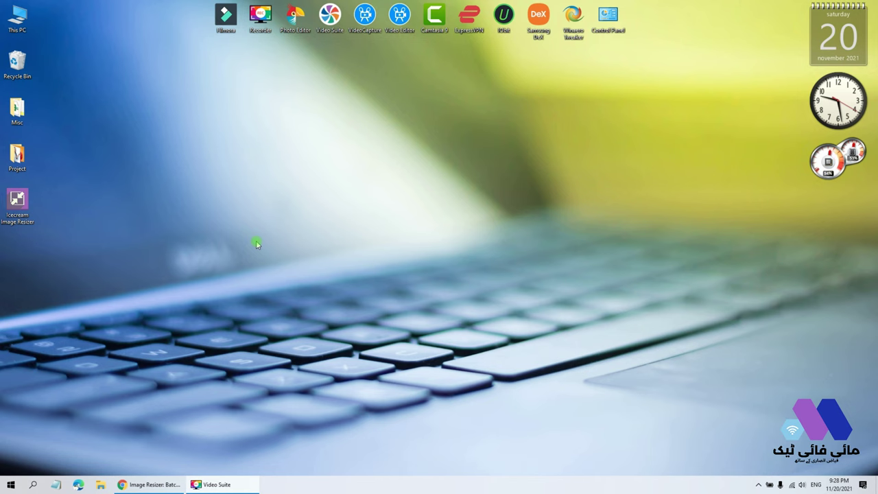
Switch to the browser and review the features and screenshots on the Icecream Image Resizer page, returning to the desktop when done.
{"action": "key", "text": "alt+Tab"}
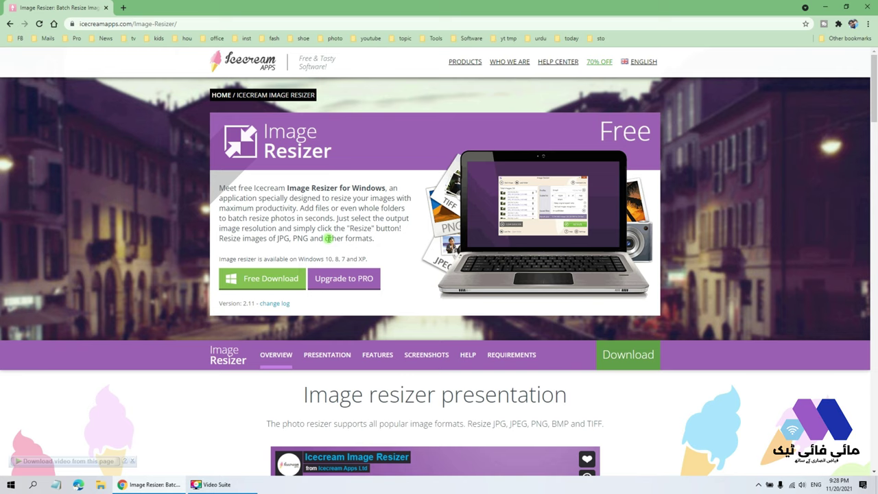
{"action": "scroll", "coordinate": [328, 238], "scroll_direction": "down", "scroll_amount": 3}
{"action": "scroll", "coordinate": [651, 363], "scroll_direction": "down", "scroll_amount": 4}
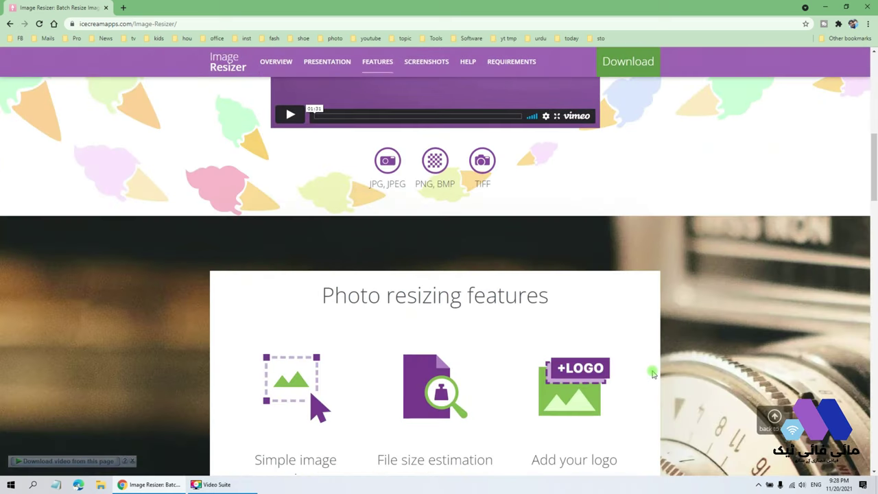
{"action": "scroll", "coordinate": [653, 373], "scroll_direction": "down", "scroll_amount": 3}
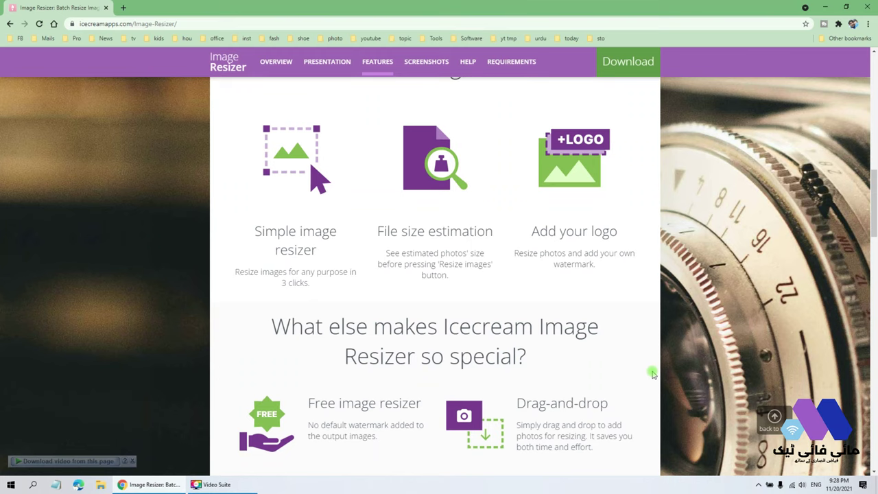
{"action": "scroll", "coordinate": [653, 373], "scroll_direction": "down", "scroll_amount": 6}
{"action": "scroll", "coordinate": [614, 346], "scroll_direction": "down", "scroll_amount": 2}
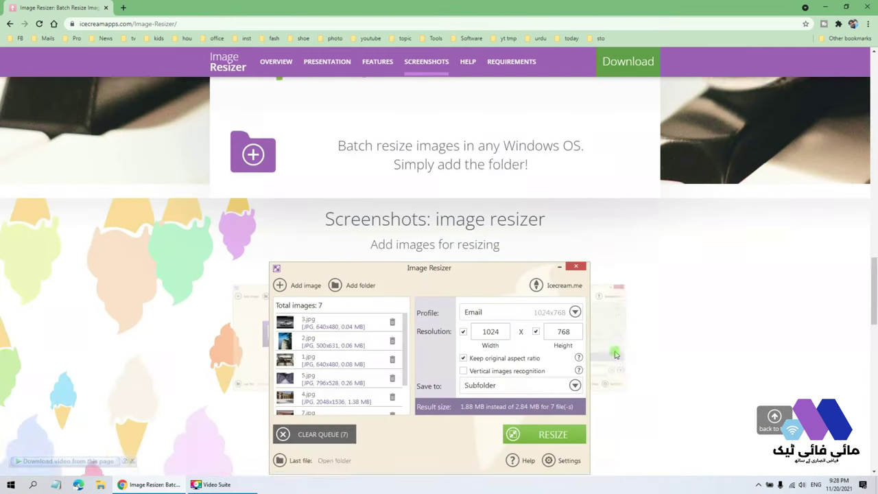
{"action": "scroll", "coordinate": [615, 354], "scroll_direction": "down", "scroll_amount": 2}
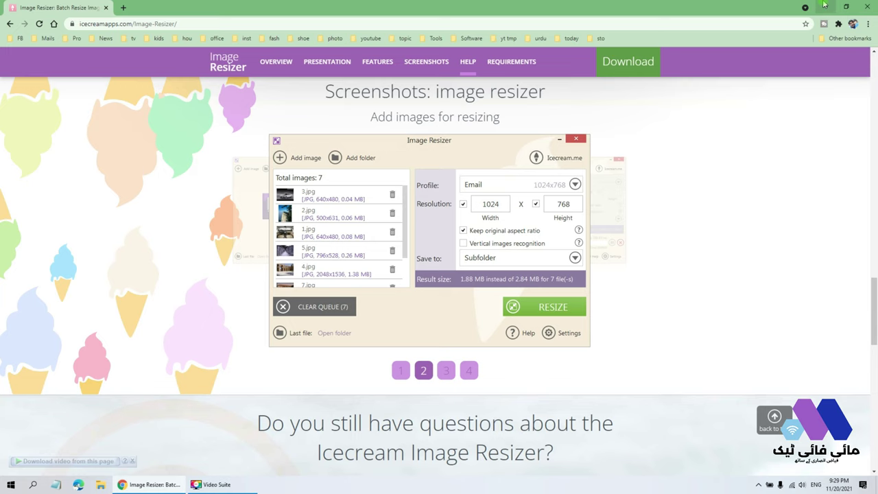
{"action": "scroll", "coordinate": [627, 184], "scroll_direction": "up", "scroll_amount": 15}
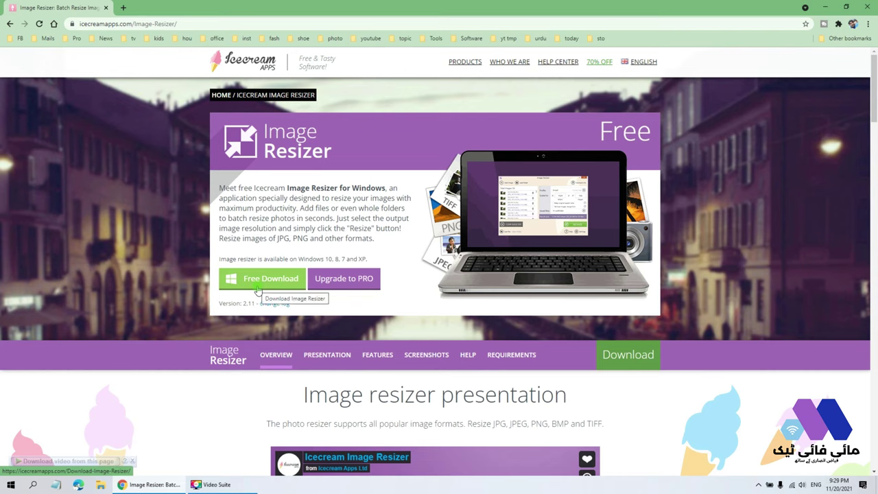
{"action": "left_click", "coordinate": [825, 6]}
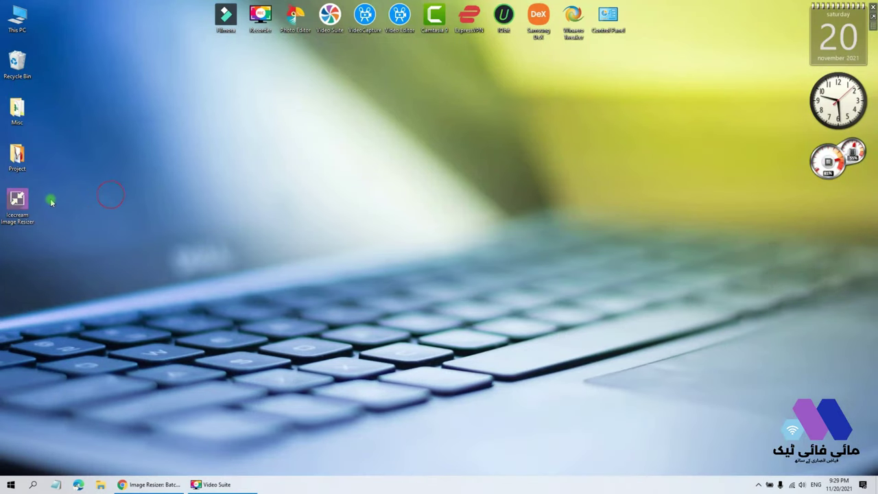
Launch Icecream Image Resizer and add all seven JPG images from the Desktop's Project folder.
{"action": "double_click", "coordinate": [15, 204]}
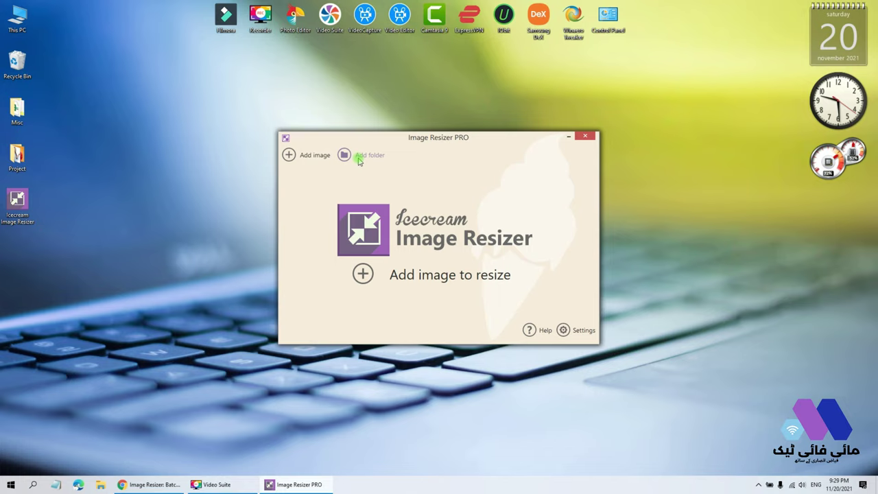
{"action": "left_click", "coordinate": [422, 275]}
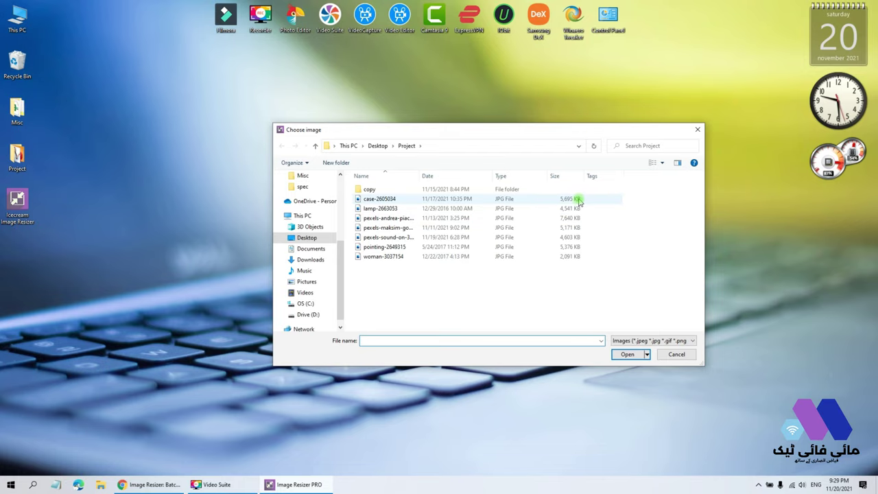
{"action": "left_click_drag", "start_coordinate": [416, 278], "coordinate": [367, 193]}
{"action": "left_click", "coordinate": [626, 354]}
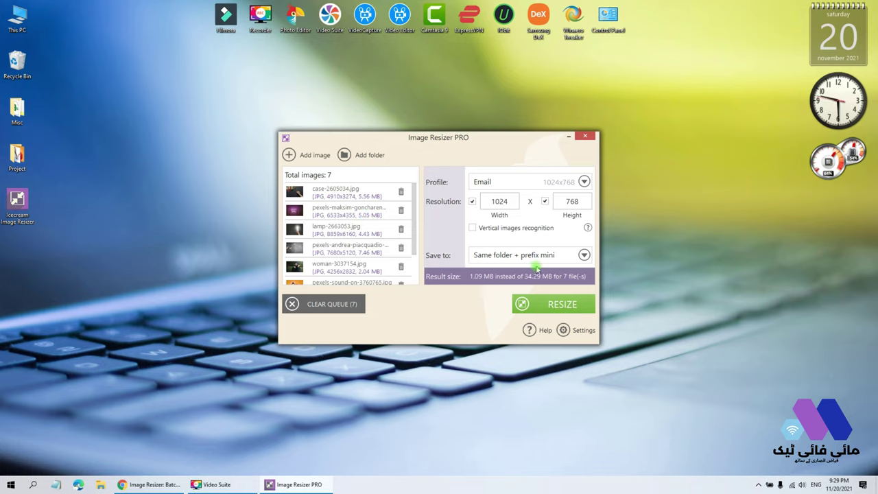
Look through the available resize profiles and select HD 1080p (1920x1080) for the queued images.
{"action": "left_click", "coordinate": [583, 182]}
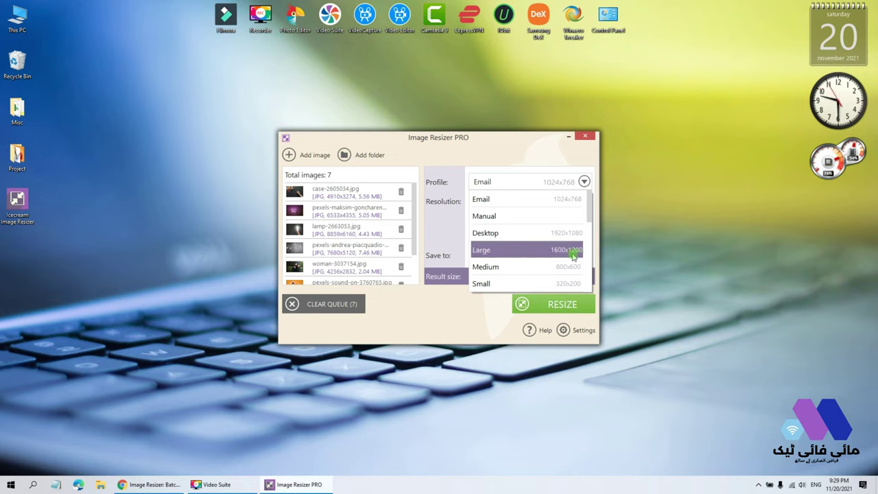
{"action": "scroll", "coordinate": [577, 261], "scroll_direction": "down", "scroll_amount": 1}
{"action": "scroll", "coordinate": [577, 266], "scroll_direction": "down", "scroll_amount": 1}
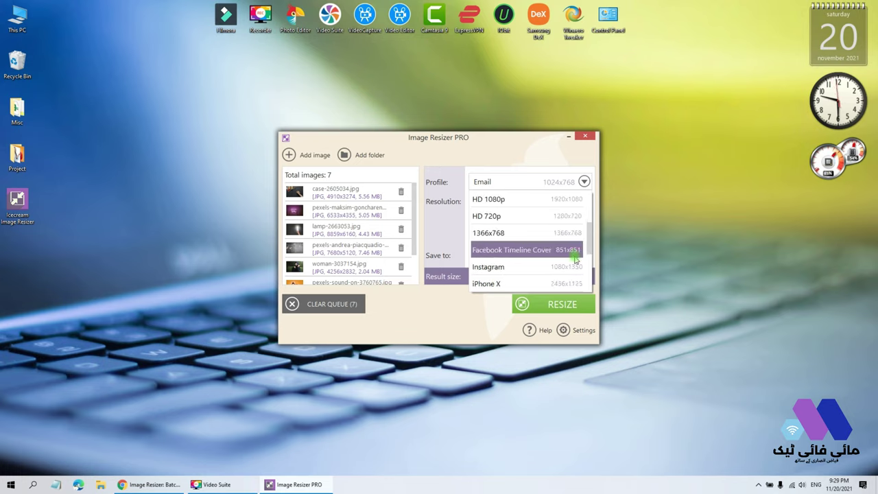
{"action": "scroll", "coordinate": [571, 256], "scroll_direction": "down", "scroll_amount": 1}
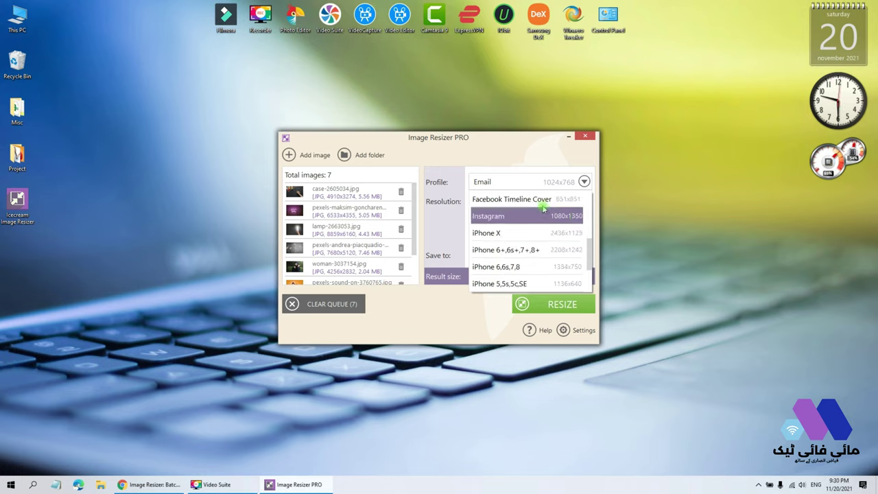
{"action": "scroll", "coordinate": [575, 269], "scroll_direction": "down", "scroll_amount": 1}
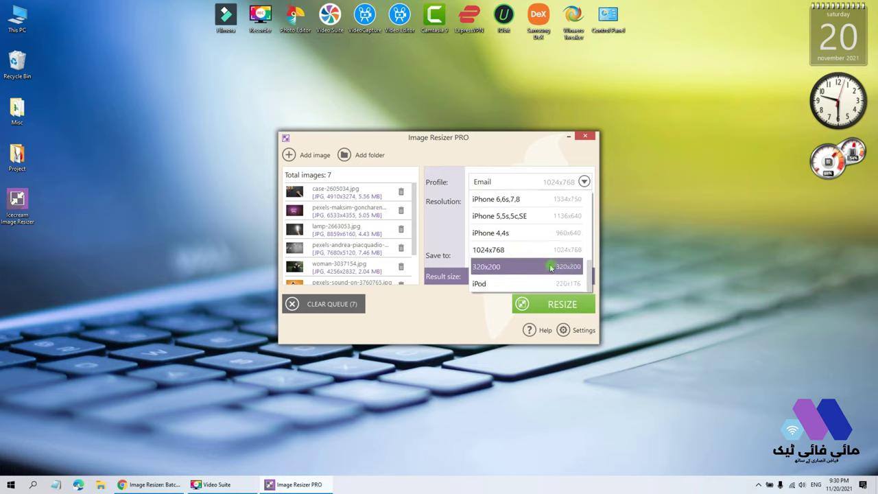
{"action": "scroll", "coordinate": [545, 261], "scroll_direction": "up", "scroll_amount": 10}
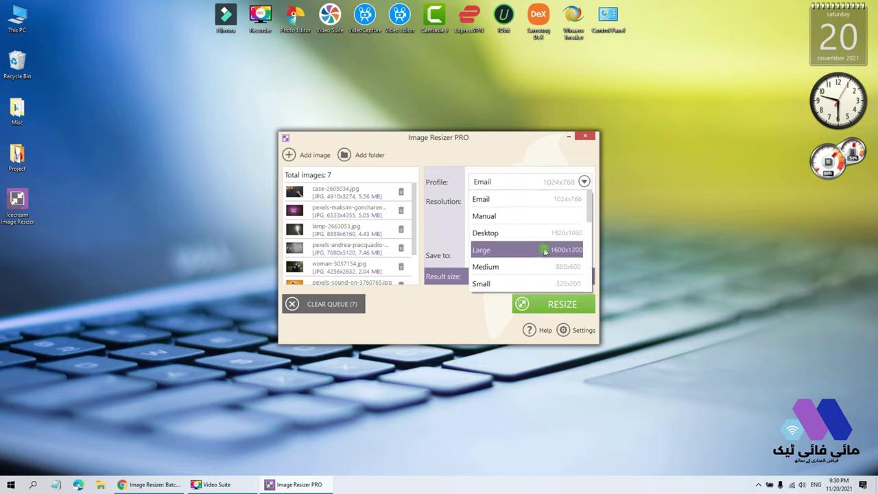
{"action": "scroll", "coordinate": [552, 270], "scroll_direction": "down", "scroll_amount": 1}
{"action": "left_click", "coordinate": [553, 253]}
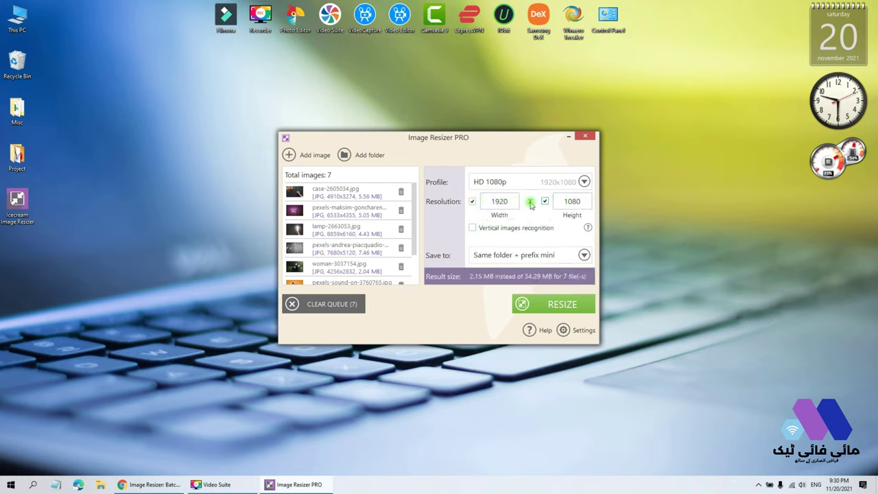
{"action": "left_click", "coordinate": [570, 201]}
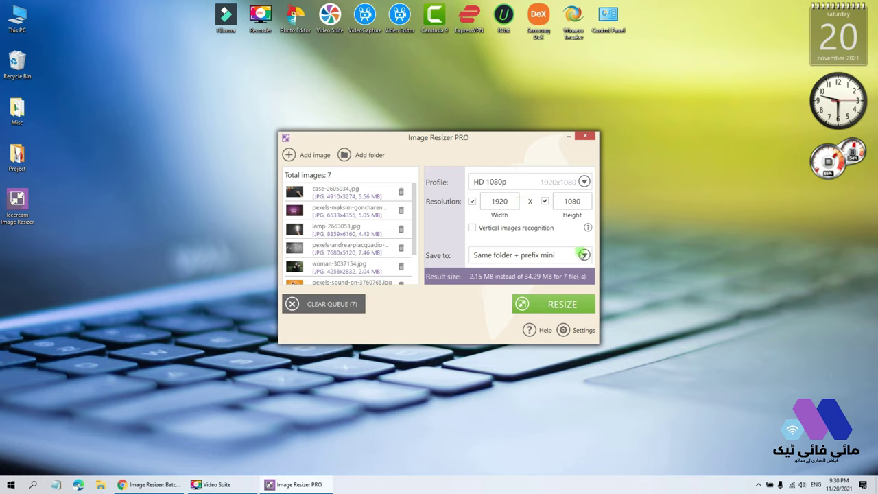
Set the save location to Subfolder and resize all seven queued images.
{"action": "left_click", "coordinate": [575, 255]}
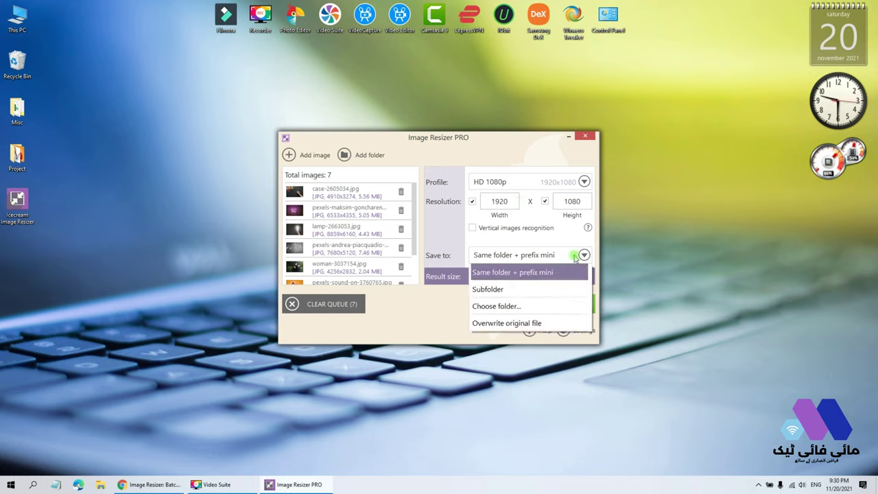
{"action": "left_click", "coordinate": [525, 292]}
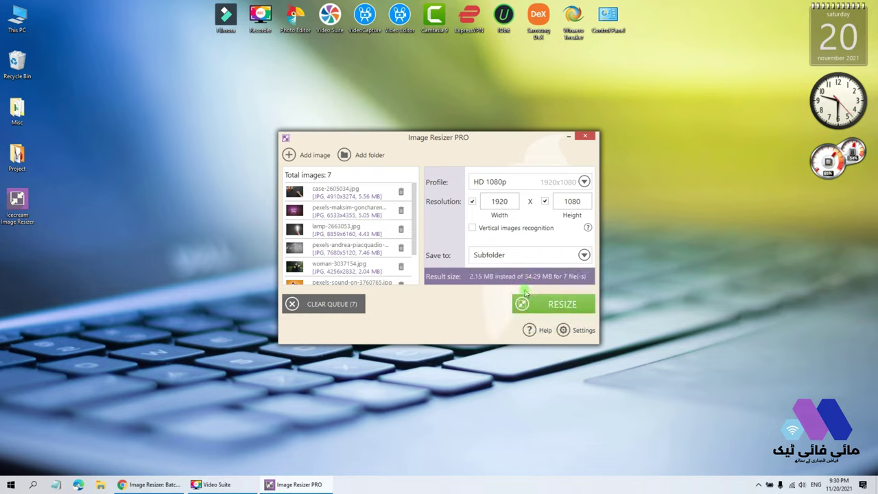
{"action": "left_click", "coordinate": [543, 308]}
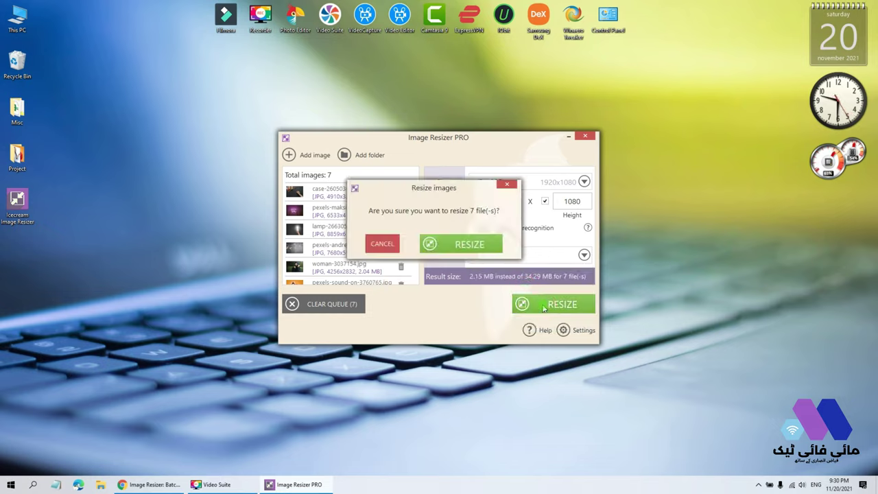
{"action": "left_click", "coordinate": [469, 245]}
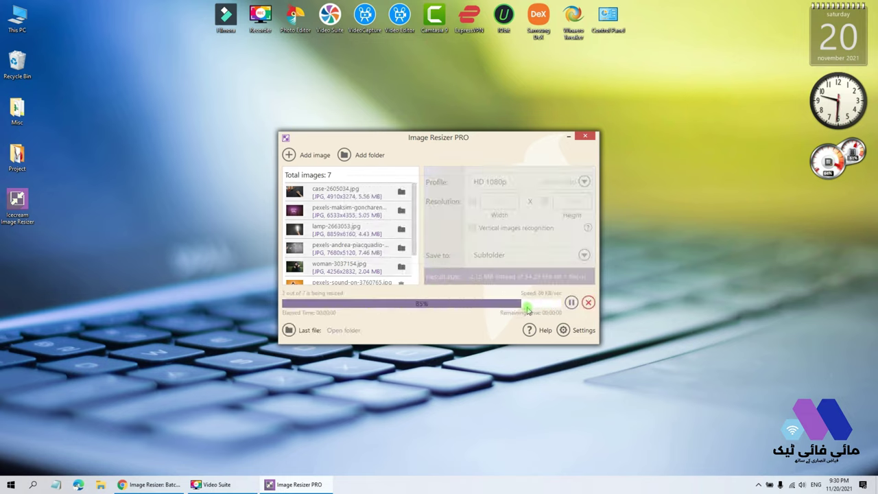
Open the resized_1920x1080 output folder and check the first image's dimensions and the combined size of all files.
{"action": "left_click", "coordinate": [433, 248]}
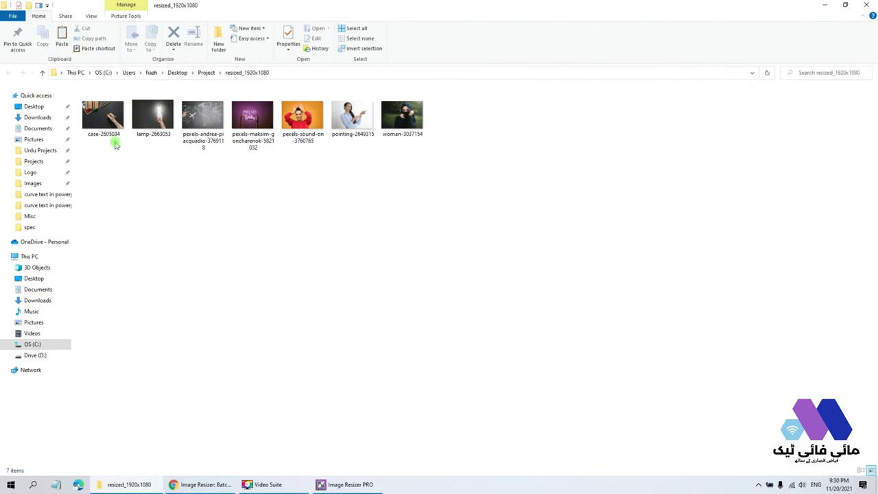
{"action": "mouse_move", "coordinate": [110, 125]}
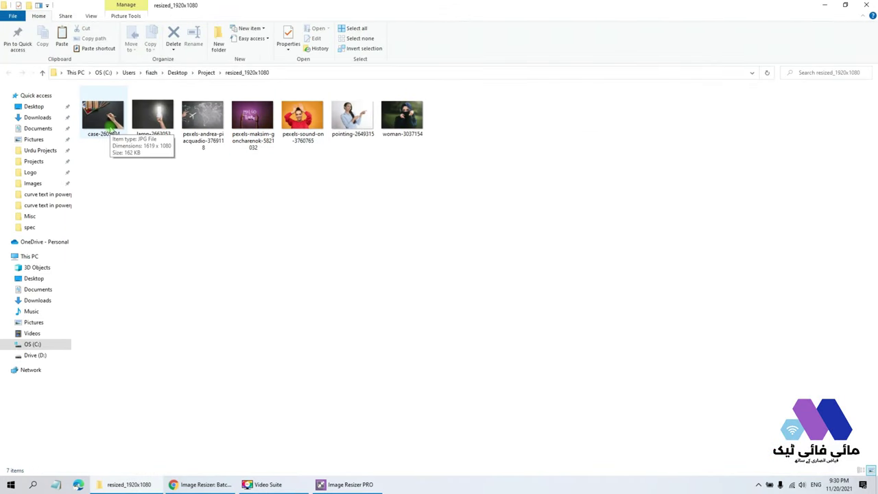
{"action": "left_click_drag", "start_coordinate": [458, 150], "coordinate": [80, 103]}
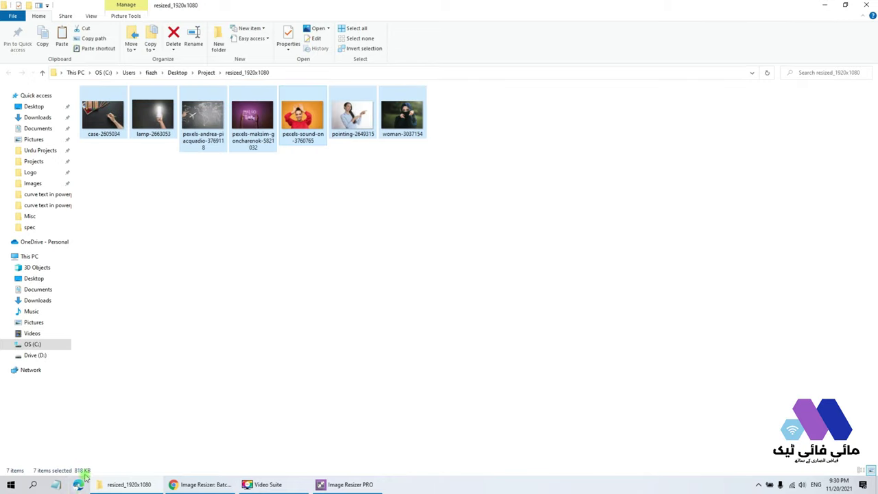
{"action": "left_click", "coordinate": [288, 304]}
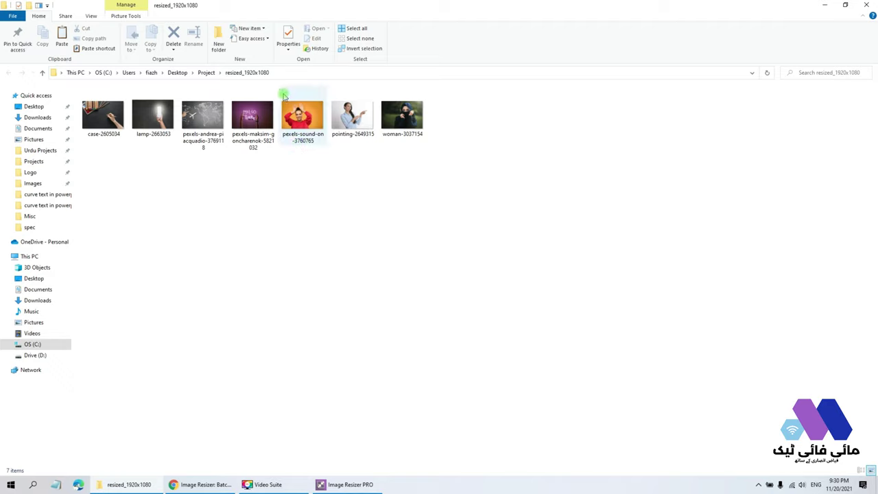
Open woman-3037154 in Photos, browse through the resized images to case-2605034, and return to Image Resizer.
{"action": "left_click", "coordinate": [305, 120]}
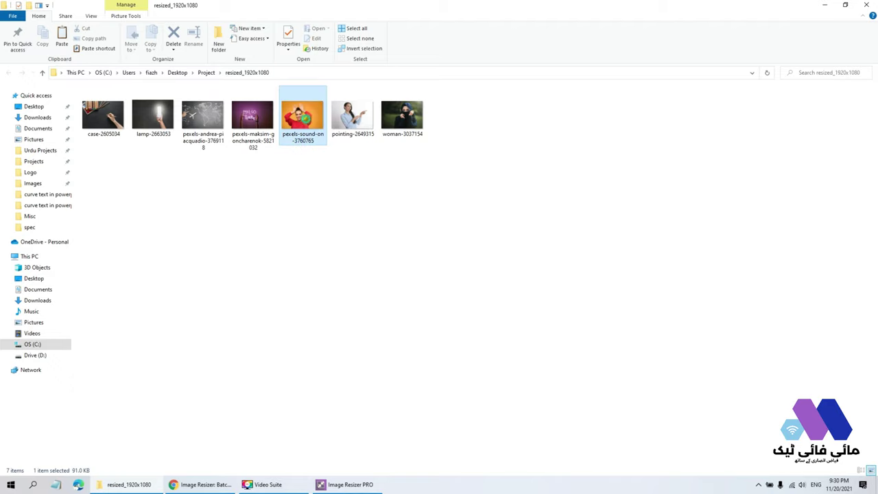
{"action": "left_click", "coordinate": [406, 121]}
{"action": "key", "text": "Return"}
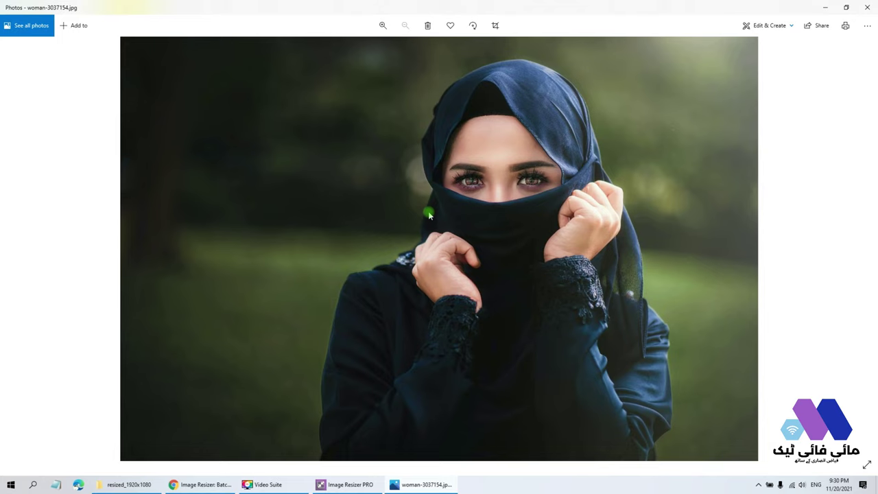
{"action": "key", "text": "Right"}
{"action": "key", "text": "Right"}
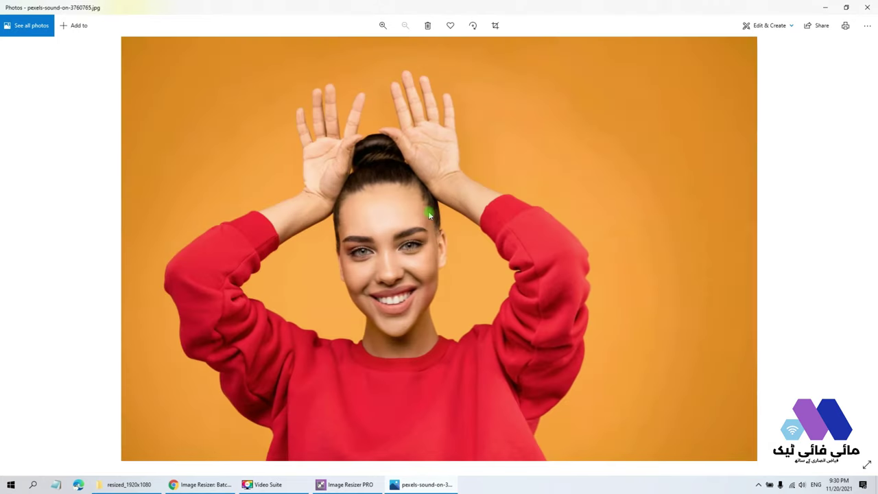
{"action": "key", "text": "Right"}
{"action": "key", "text": "Right"}
{"action": "key", "text": "Right"}
{"action": "key", "text": "Right"}
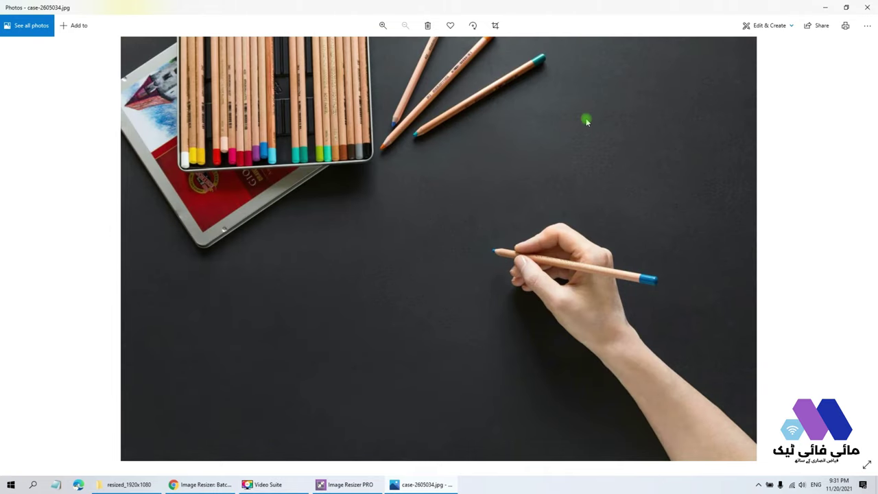
{"action": "left_click", "coordinate": [867, 7]}
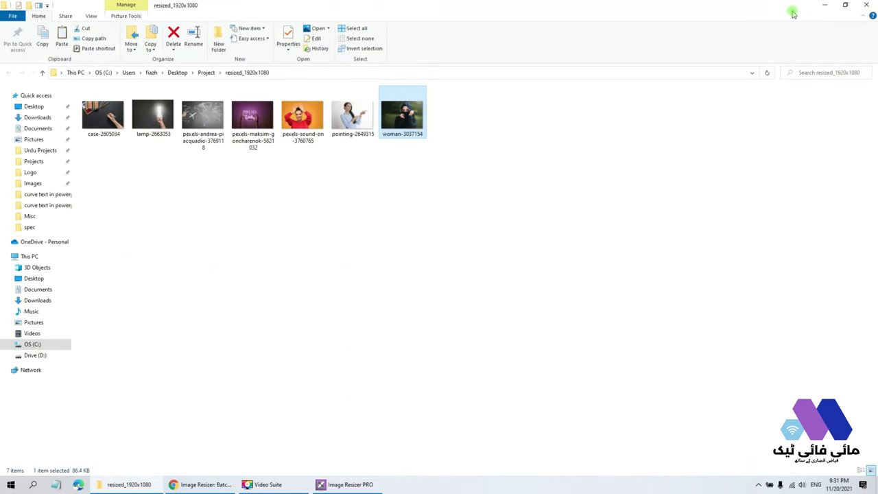
{"action": "left_click", "coordinate": [824, 5]}
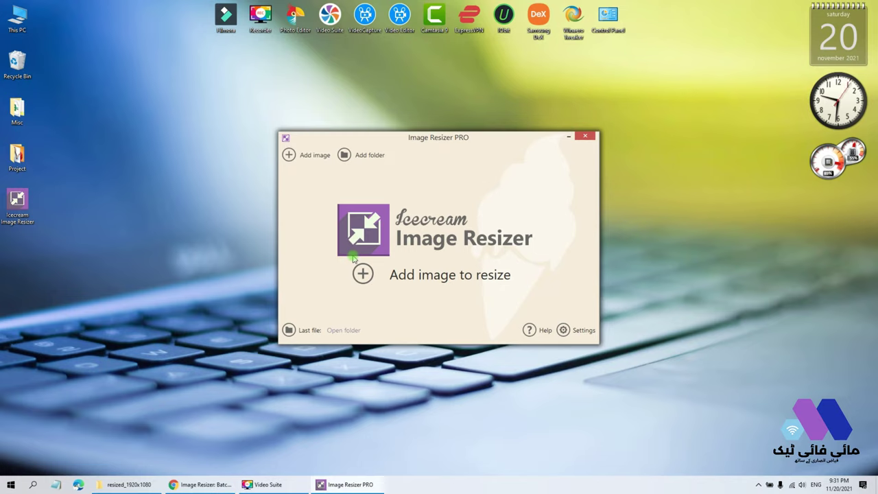